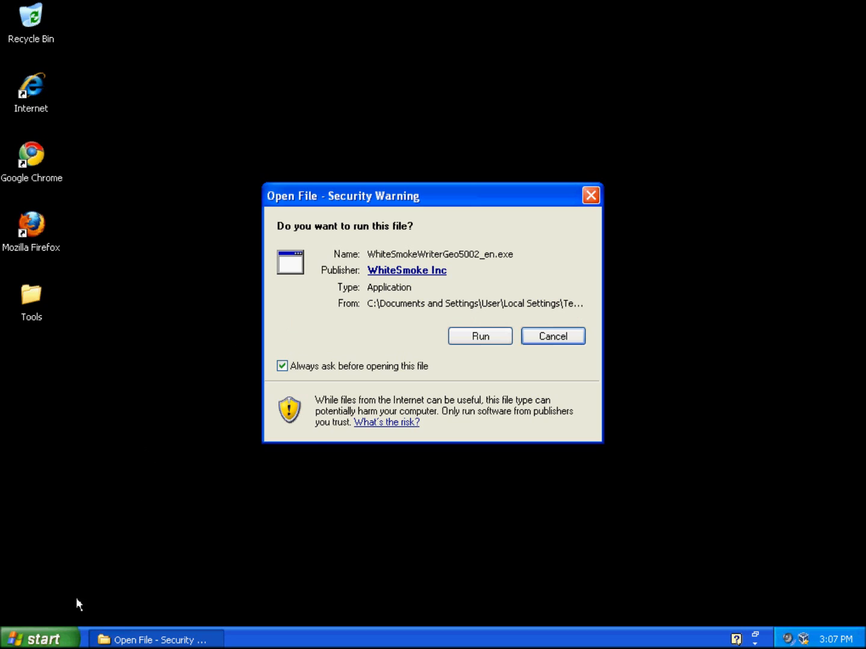
# - Run msconfig to open the System Configuration Utility and review the full list of services
pyautogui.click(57, 636)
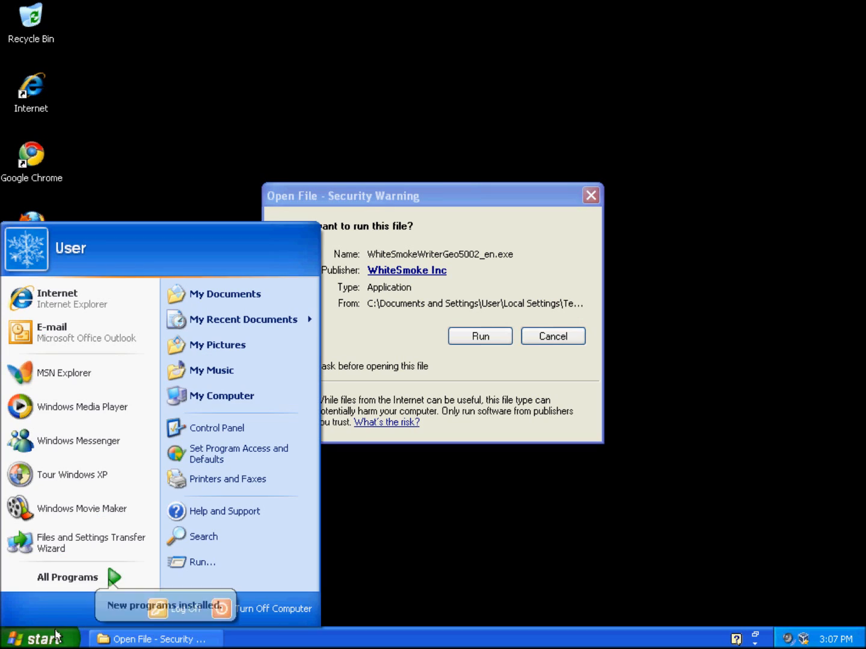
pyautogui.click(181, 562)
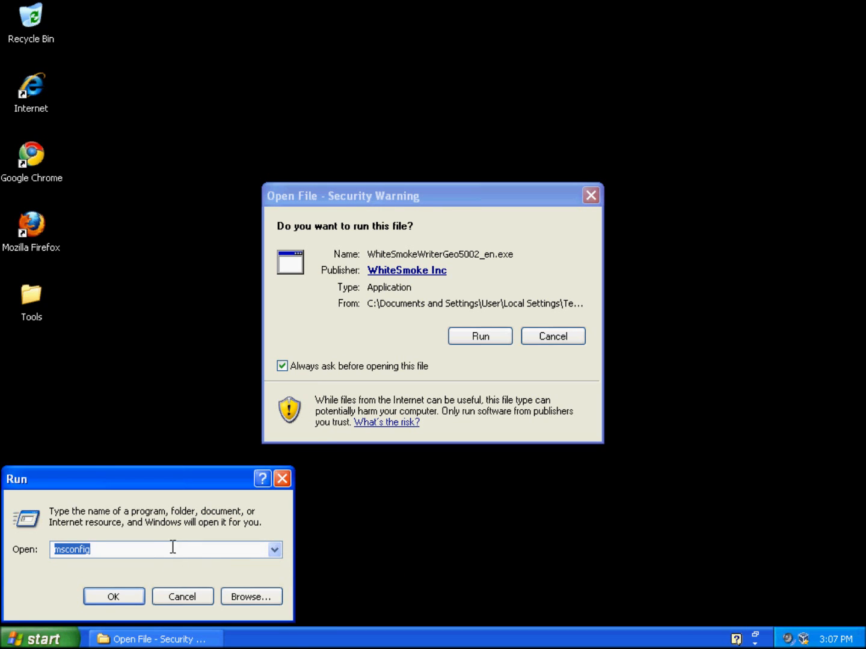
pyautogui.click(105, 598)
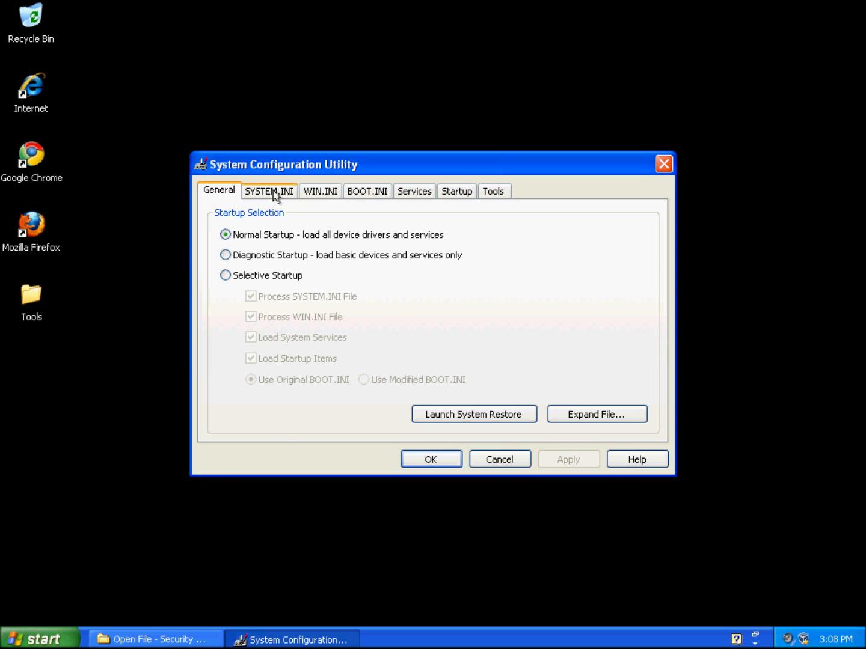
pyautogui.click(405, 193)
pyautogui.click(307, 322)
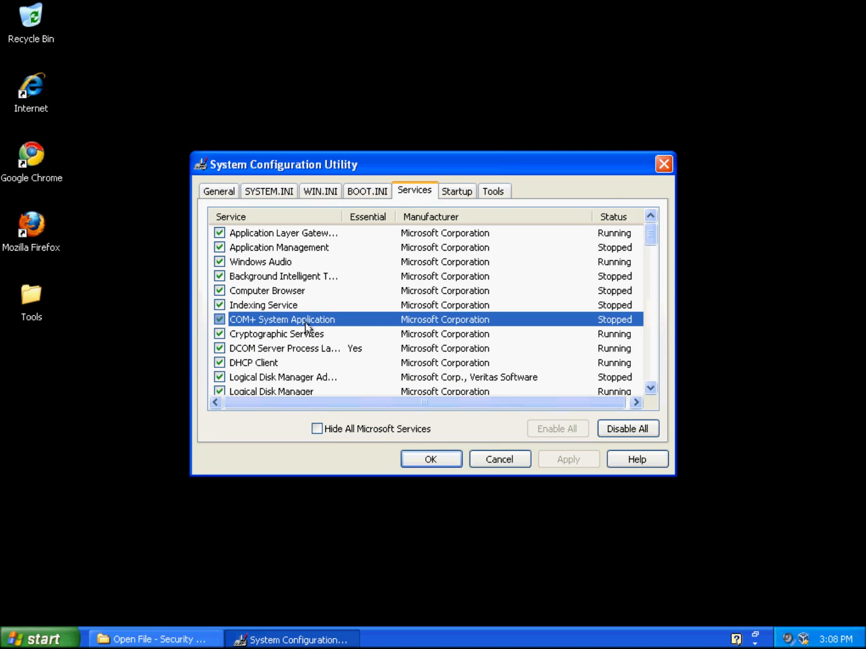
pyautogui.scroll(-3, 307, 326)
pyautogui.scroll(-20, 306, 326)
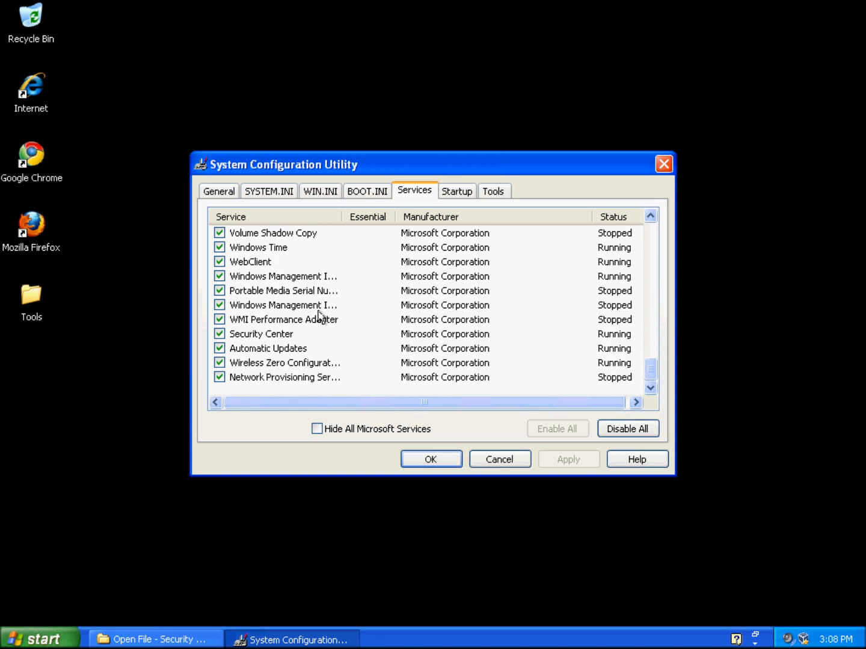
# - Inspect the startup items, widening the Startup Item and Command columns to show full names and command paths
pyautogui.click(455, 191)
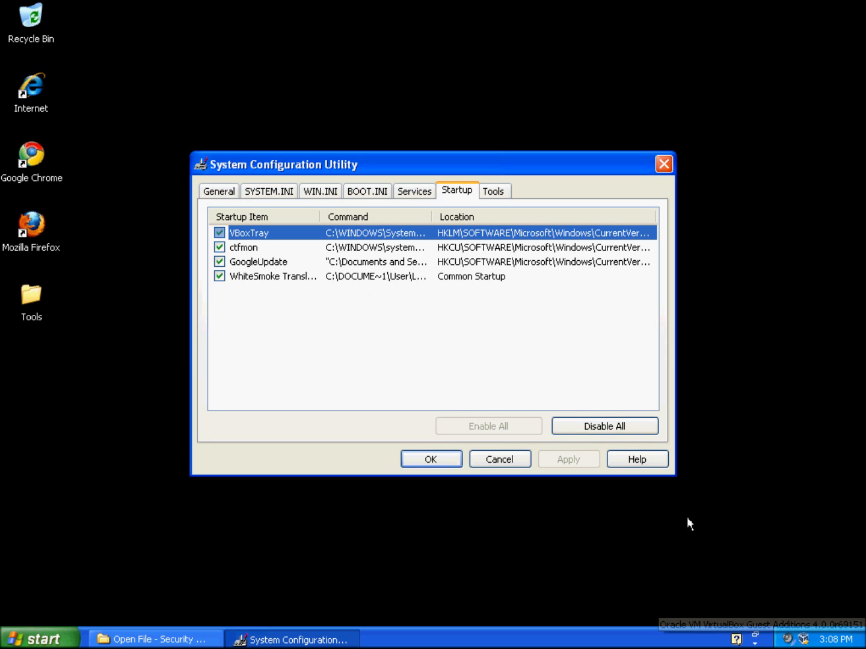
pyautogui.click(257, 248)
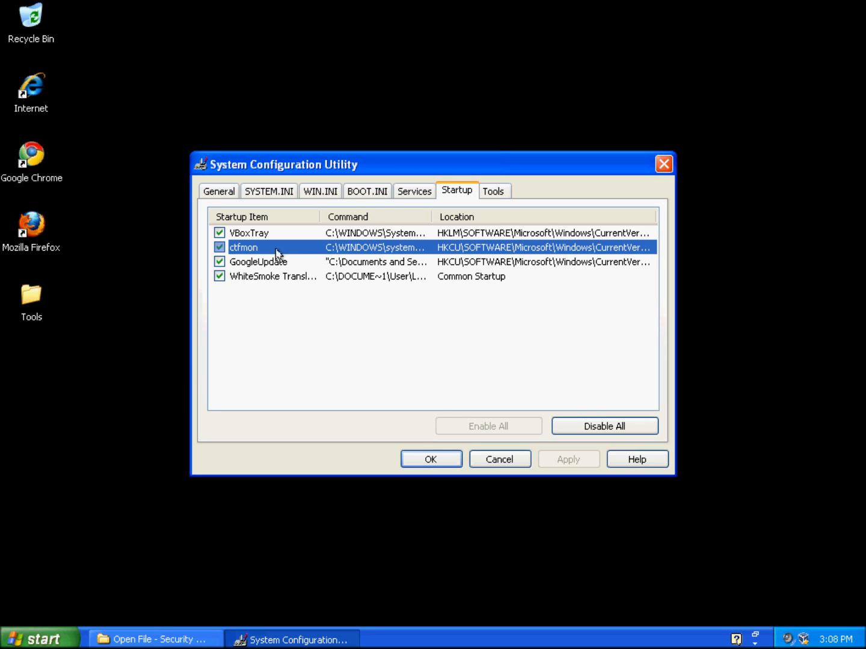
pyautogui.click(283, 262)
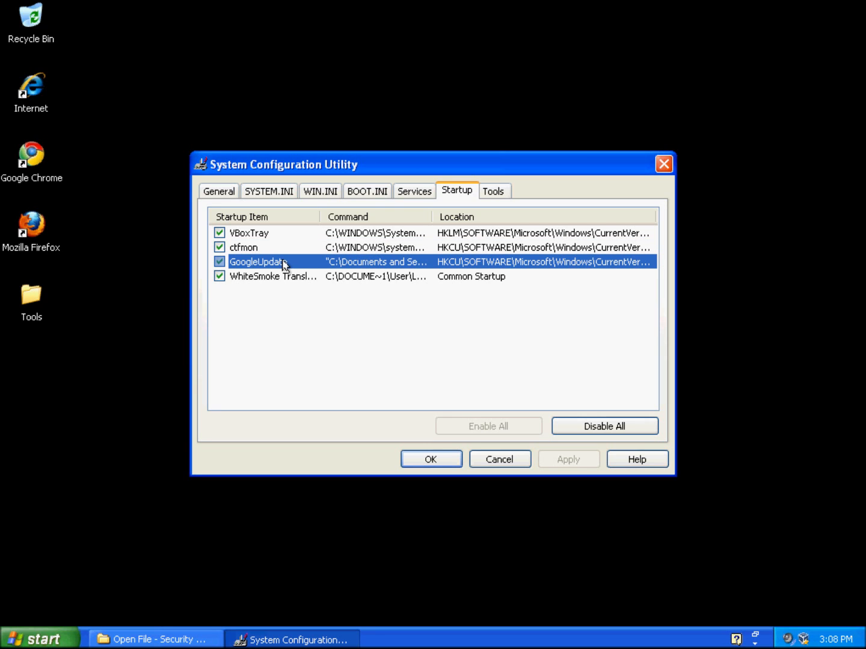
pyautogui.click(219, 262)
pyautogui.moveTo(315, 217)
pyautogui.mouseDown()
pyautogui.moveTo(349, 217)
pyautogui.moveTo(329, 216)
pyautogui.mouseUp()
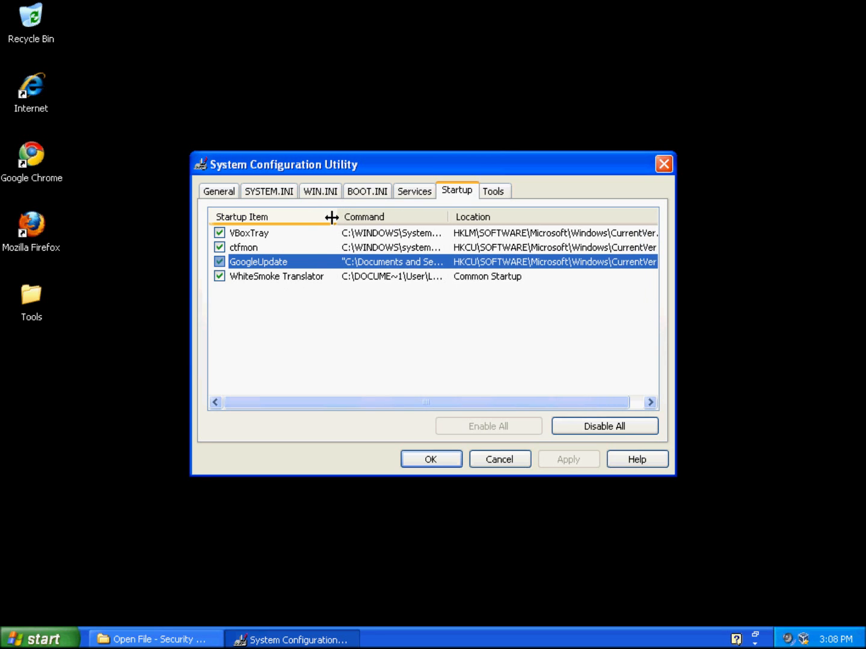
pyautogui.doubleClick(447, 213)
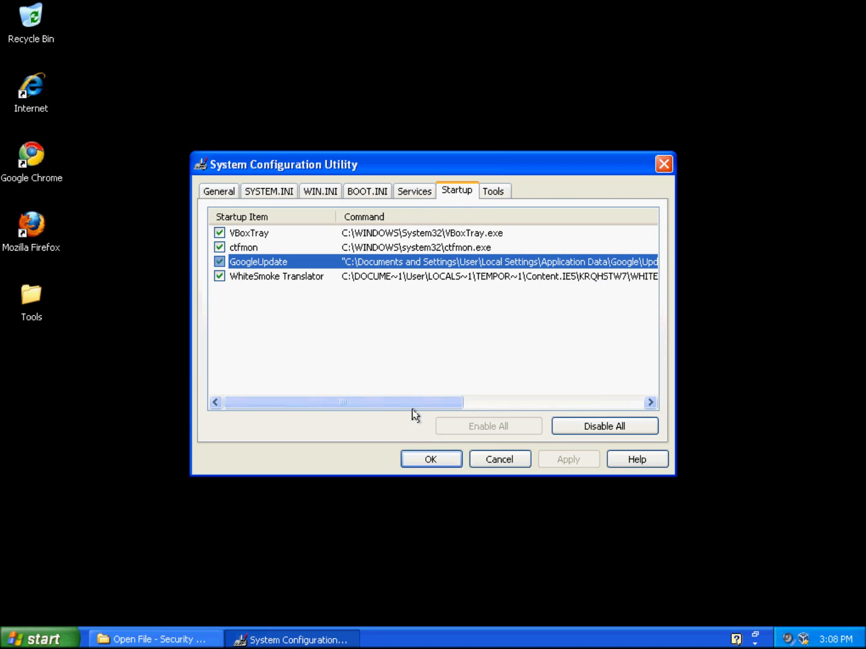
# - Examine the command paths and locations of the GoogleUpdate and WhiteSmoke Translator startup items, and close the utility without changes
pyautogui.moveTo(410, 406)
pyautogui.mouseDown()
pyautogui.moveTo(462, 407)
pyautogui.moveTo(400, 407)
pyautogui.mouseUp()
pyautogui.moveTo(419, 403); pyautogui.dragTo(531, 397)
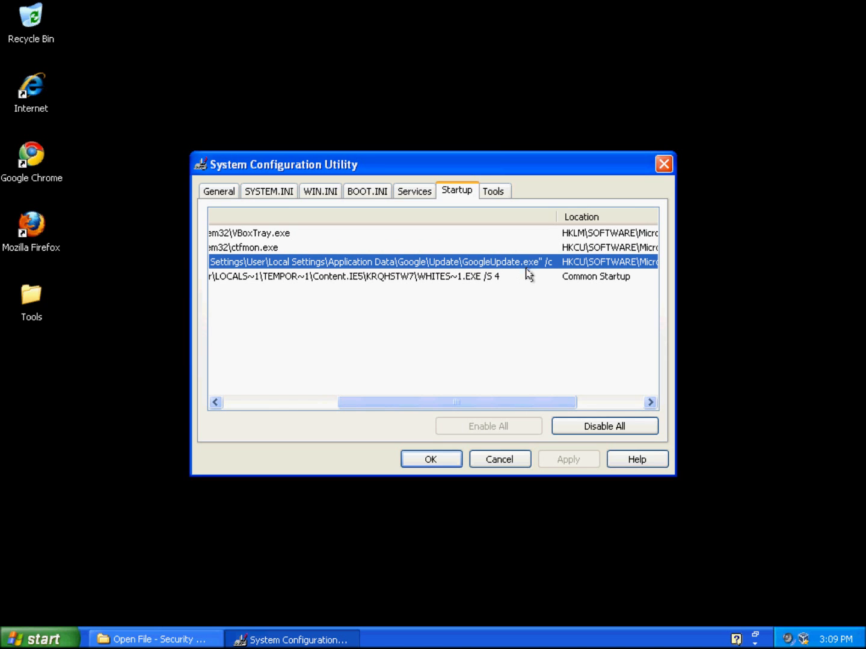
pyautogui.click(504, 392)
pyautogui.moveTo(398, 401); pyautogui.dragTo(271, 403)
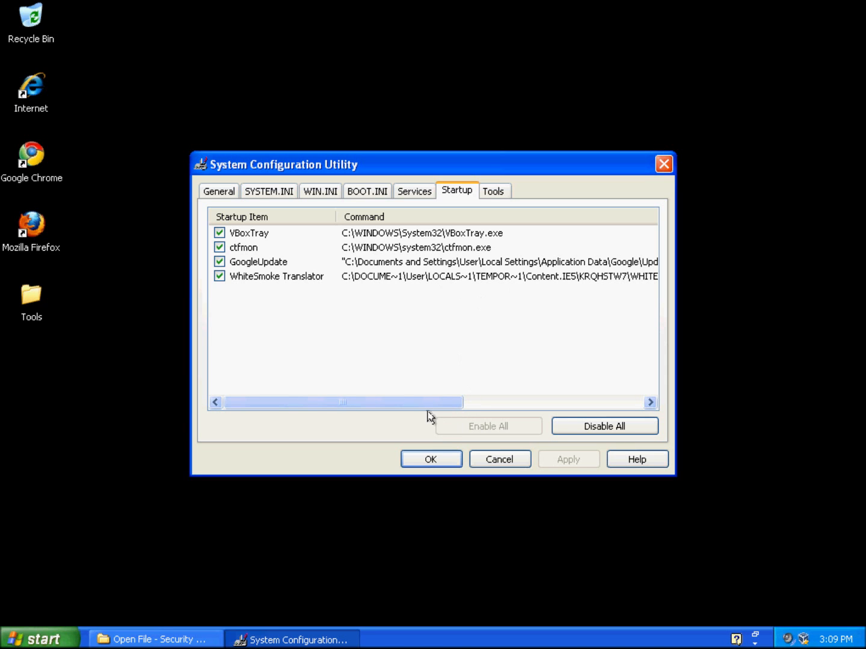
pyautogui.moveTo(448, 402); pyautogui.dragTo(535, 387)
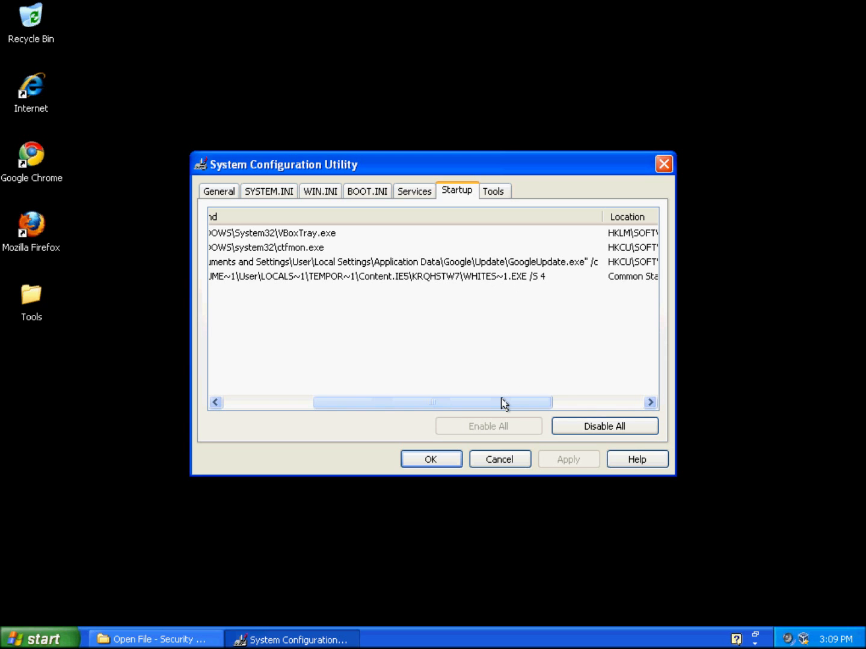
pyautogui.moveTo(497, 407); pyautogui.dragTo(572, 399)
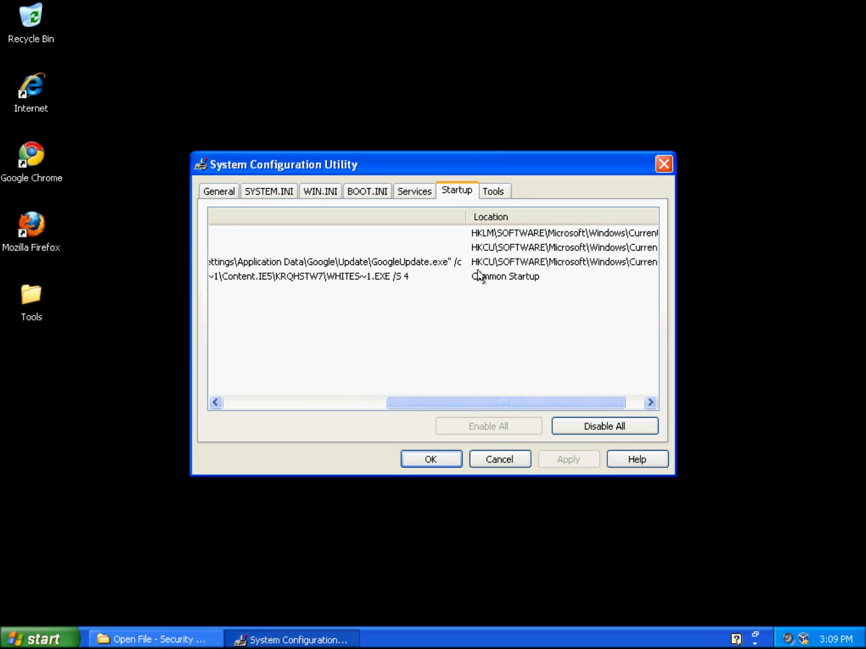
pyautogui.moveTo(515, 402); pyautogui.dragTo(338, 412)
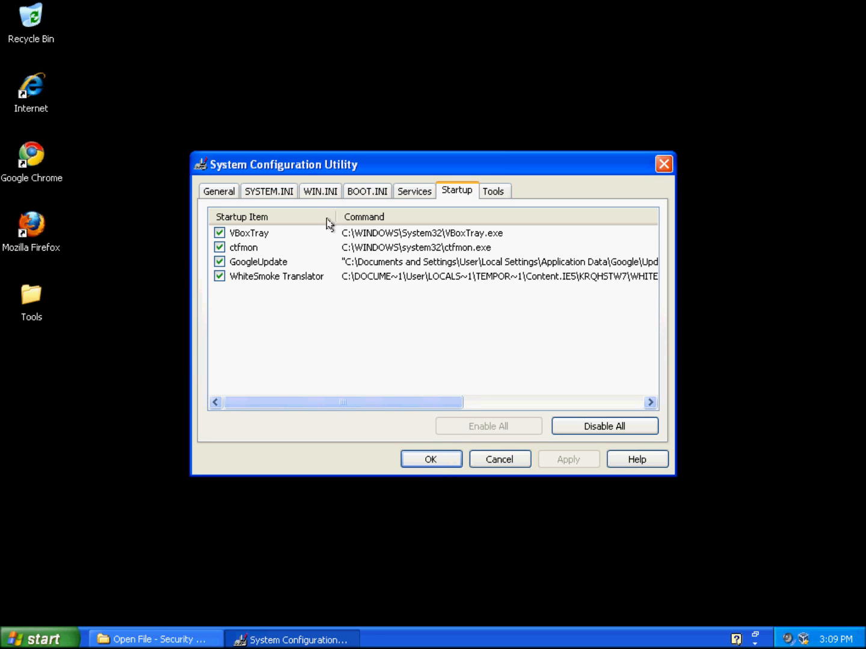
pyautogui.click(500, 462)
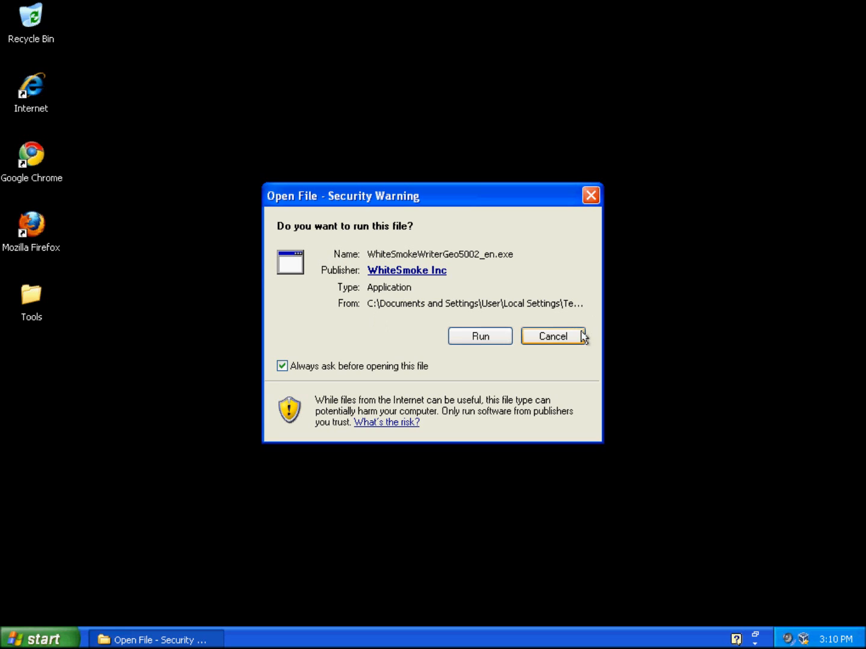
# - Decline running WhiteSmokeWriterGeo5002_en.exe and run HitmanPro35 from the desktop's Tools folder
pyautogui.click(544, 340)
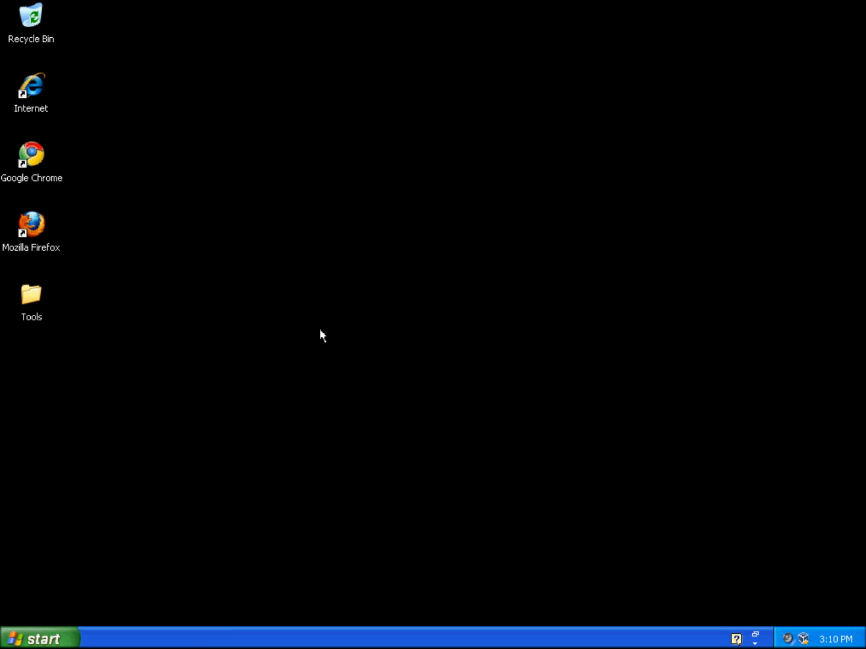
pyautogui.doubleClick(21, 294)
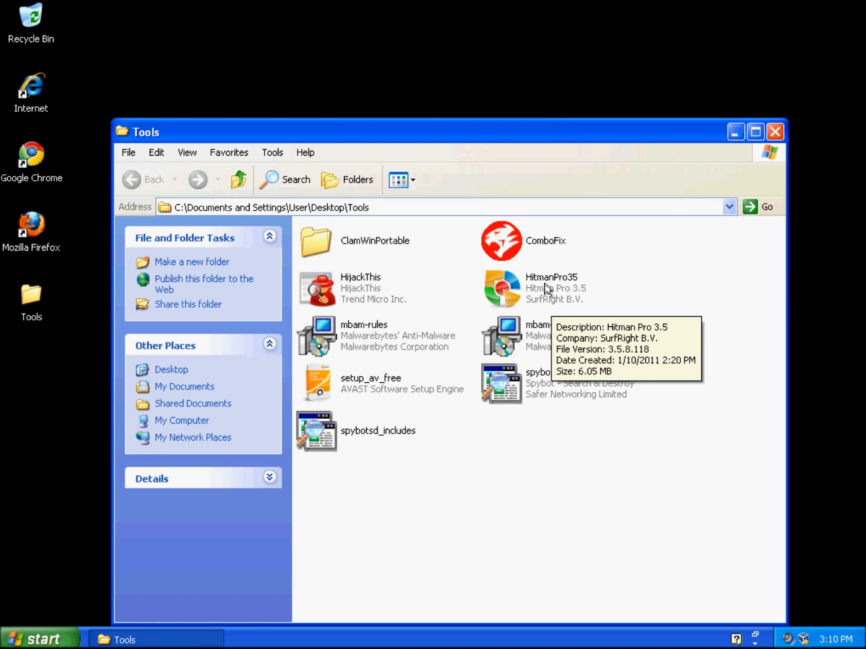
pyautogui.click(508, 293)
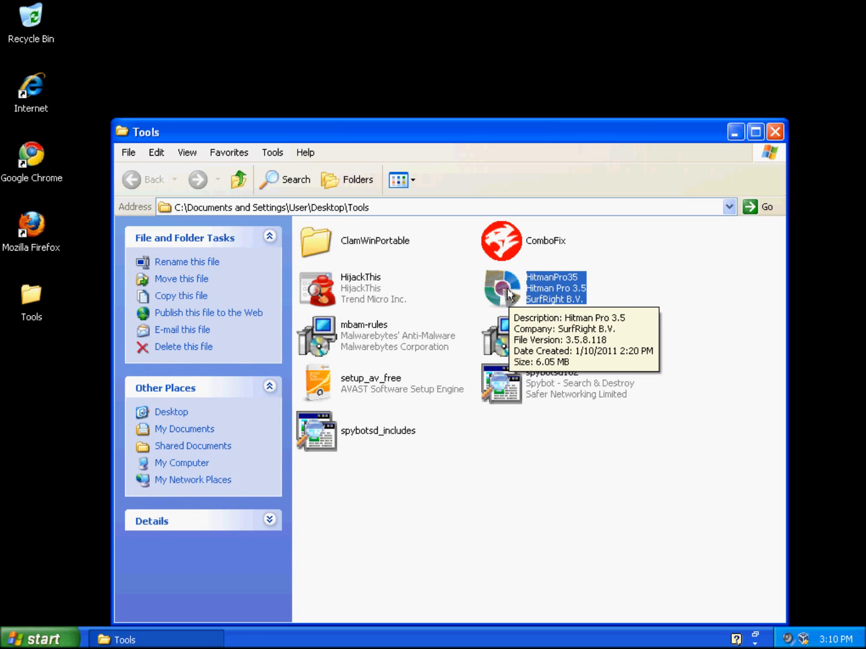
pyautogui.doubleClick(506, 288)
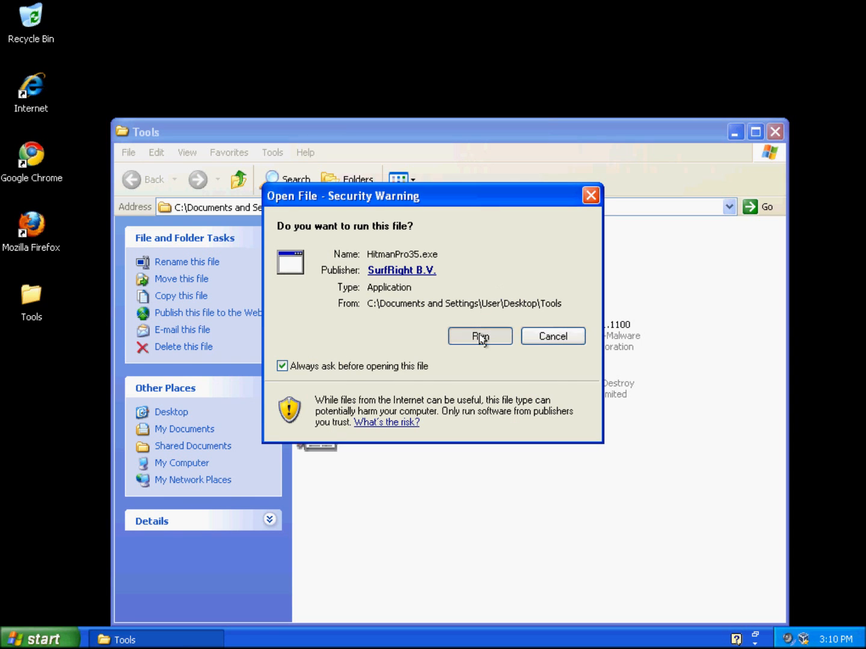
pyautogui.click(480, 336)
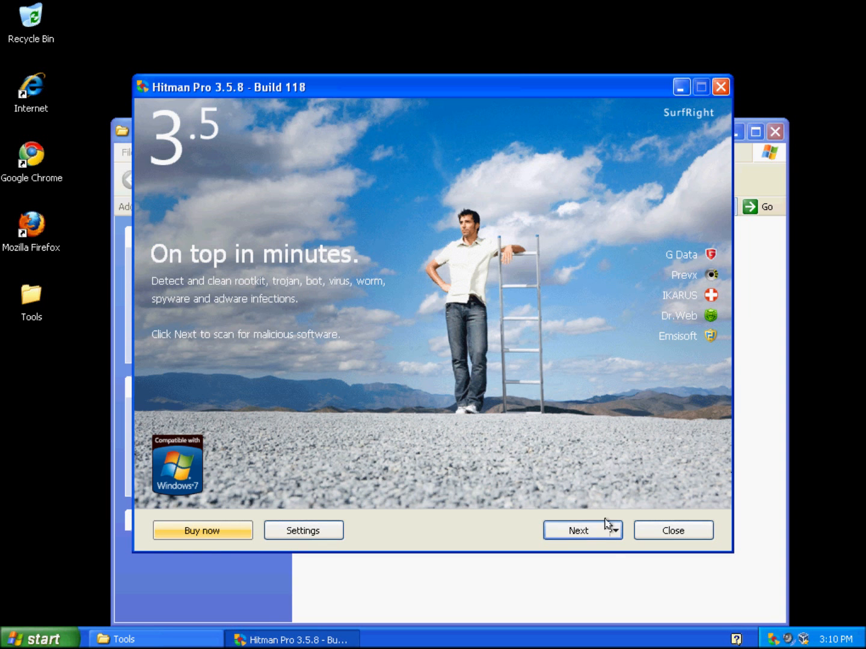
# - Choose Hitman Pro's default scan and accept all terms of the license agreement
pyautogui.click(614, 532)
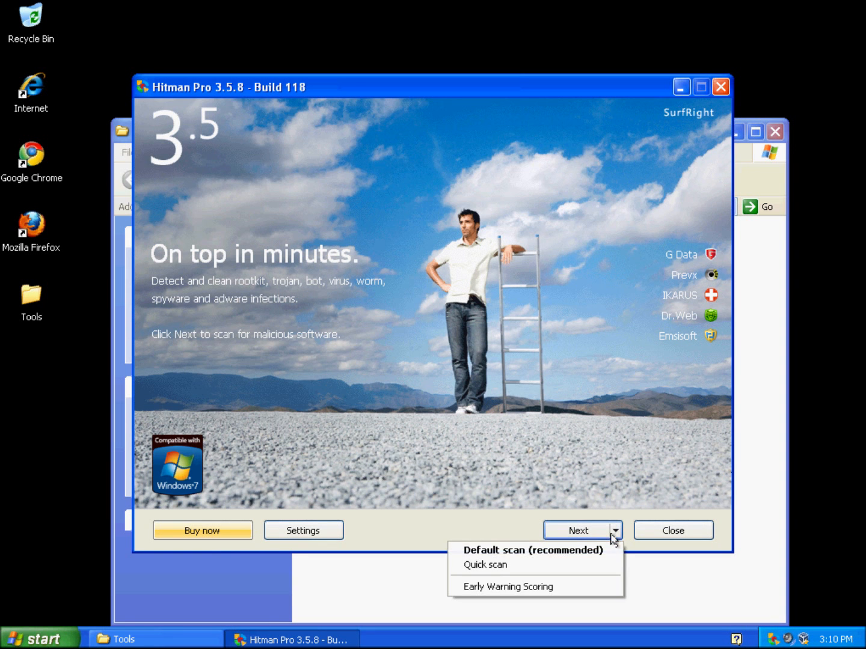
pyautogui.click(565, 551)
pyautogui.click(201, 478)
pyautogui.scroll(-20, 298, 251)
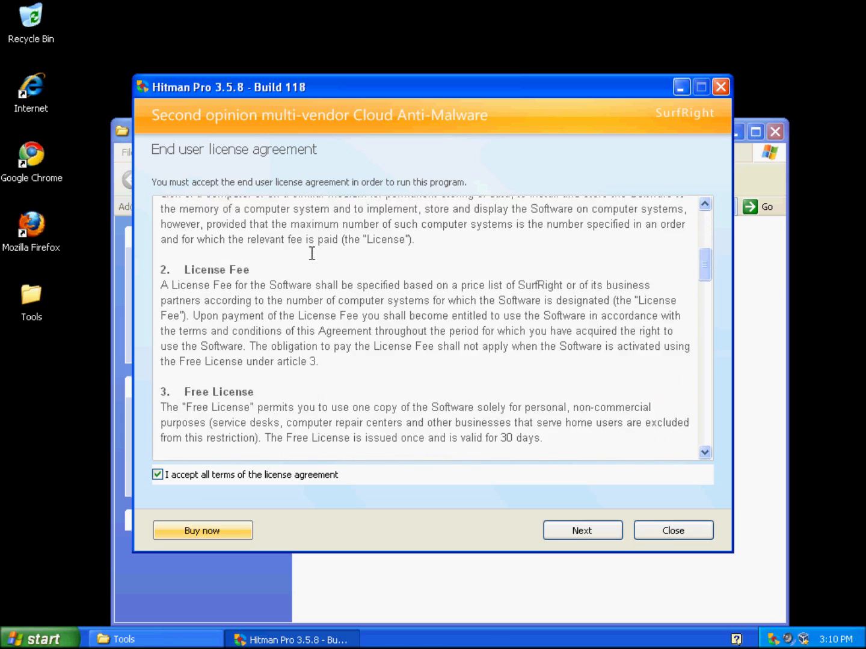
pyautogui.click(595, 528)
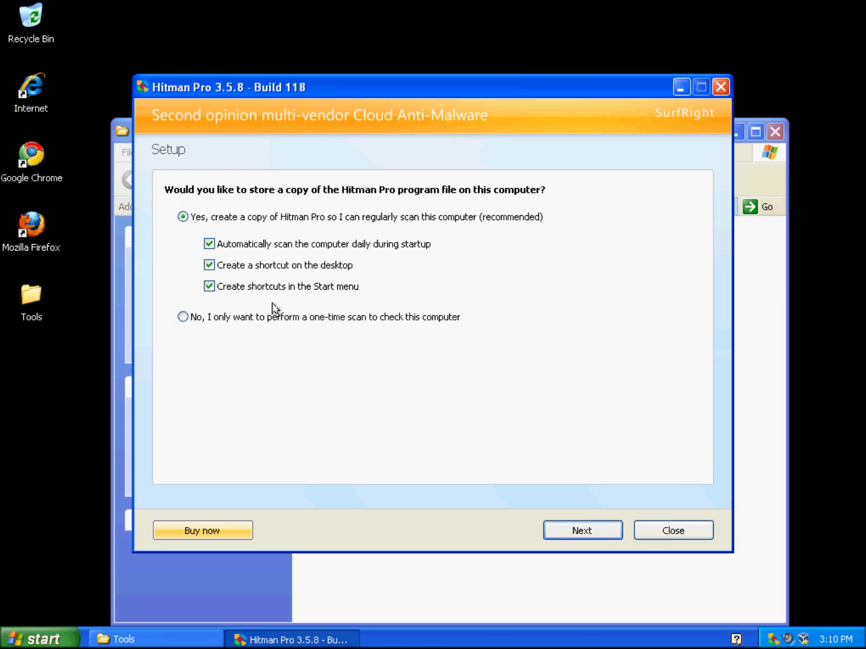
# - Select the one-time scan option without storing a program copy, and run the scan on this computer
pyautogui.click(211, 318)
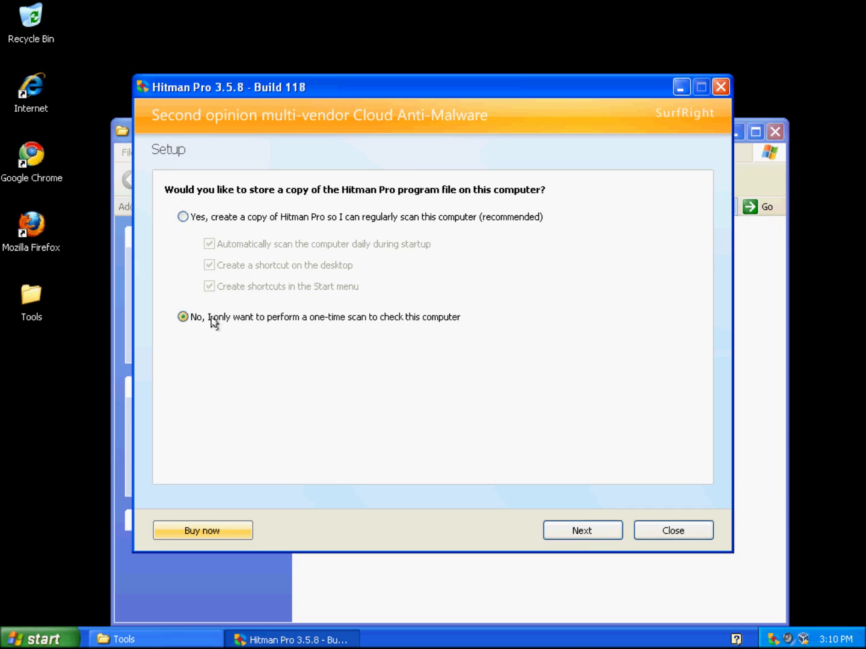
pyautogui.click(593, 530)
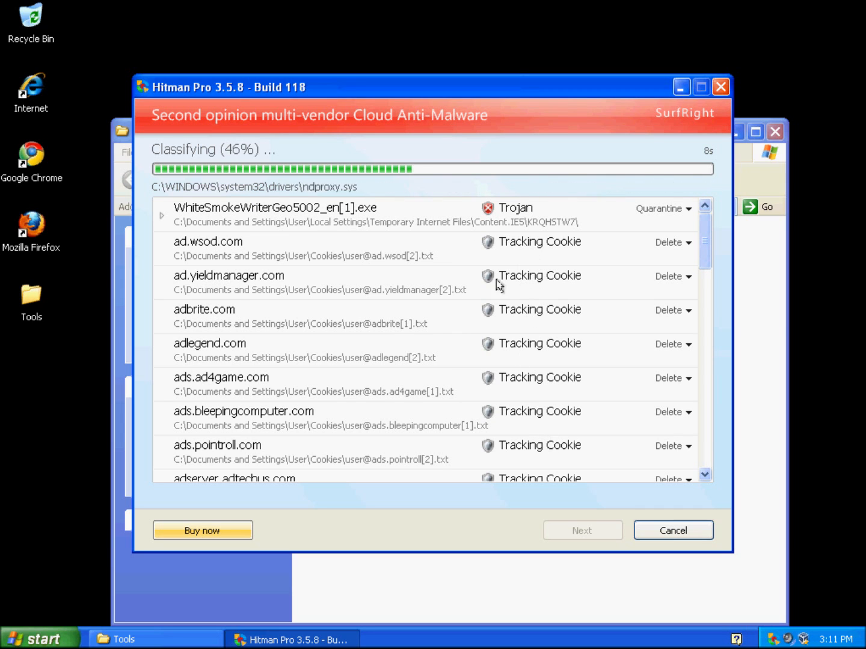
pyautogui.moveTo(700, 242)
pyautogui.mouseDown()
pyautogui.moveTo(715, 455)
pyautogui.moveTo(694, 225)
pyautogui.mouseUp()
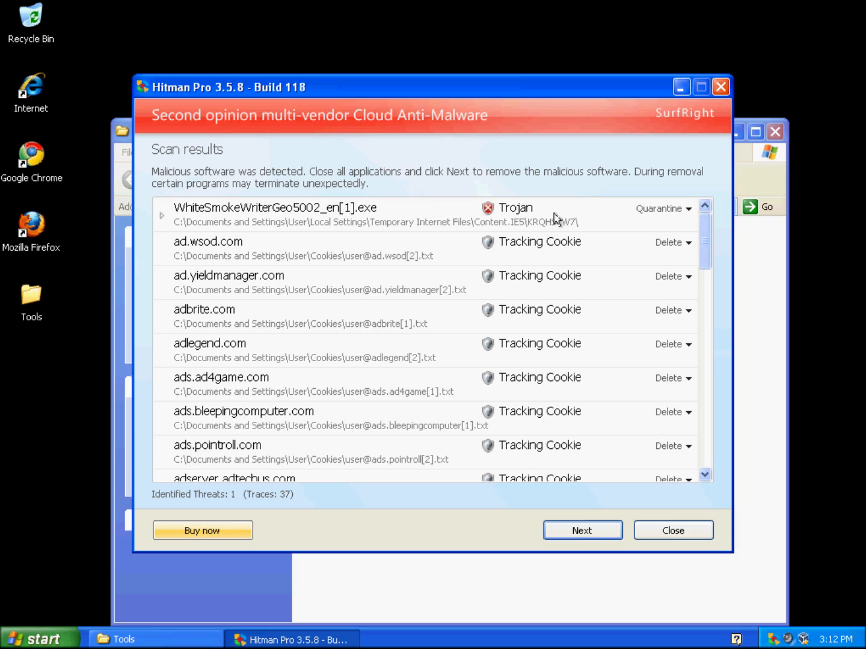
# - Set the action for the Trojan WhiteSmokeWriterGeo5002_en[1].exe to Delete, and remove all detected items using the free license
pyautogui.click(656, 213)
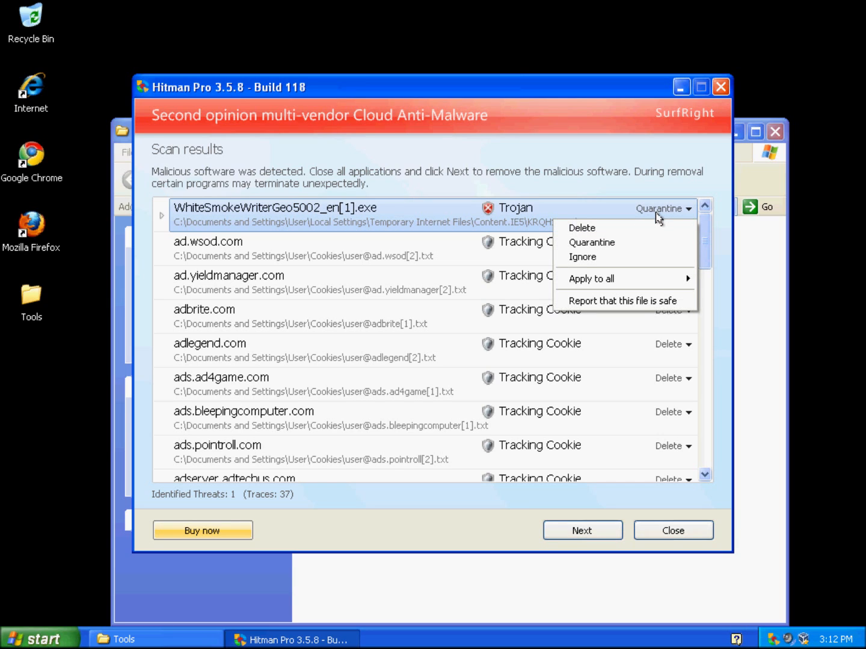
pyautogui.click(600, 229)
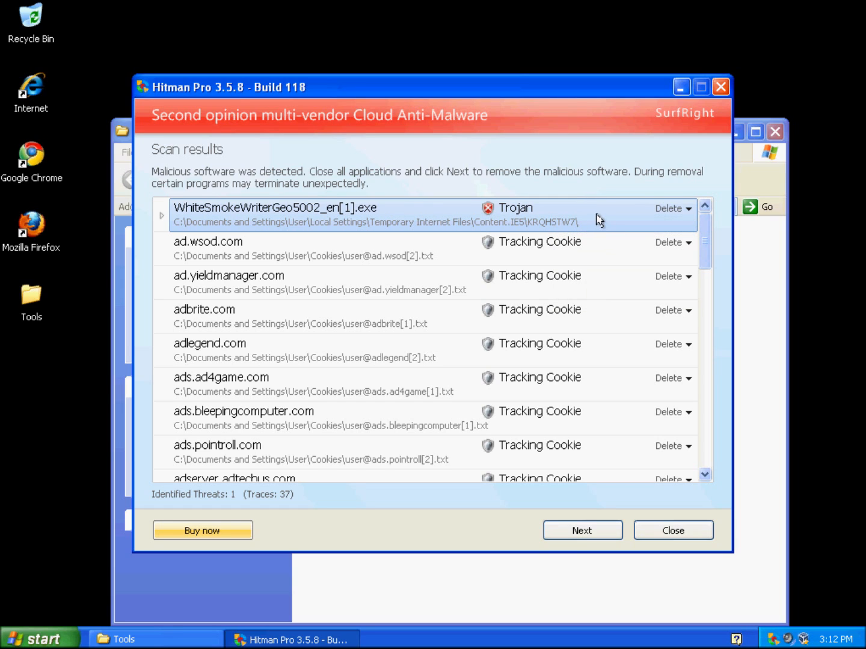
pyautogui.click(593, 533)
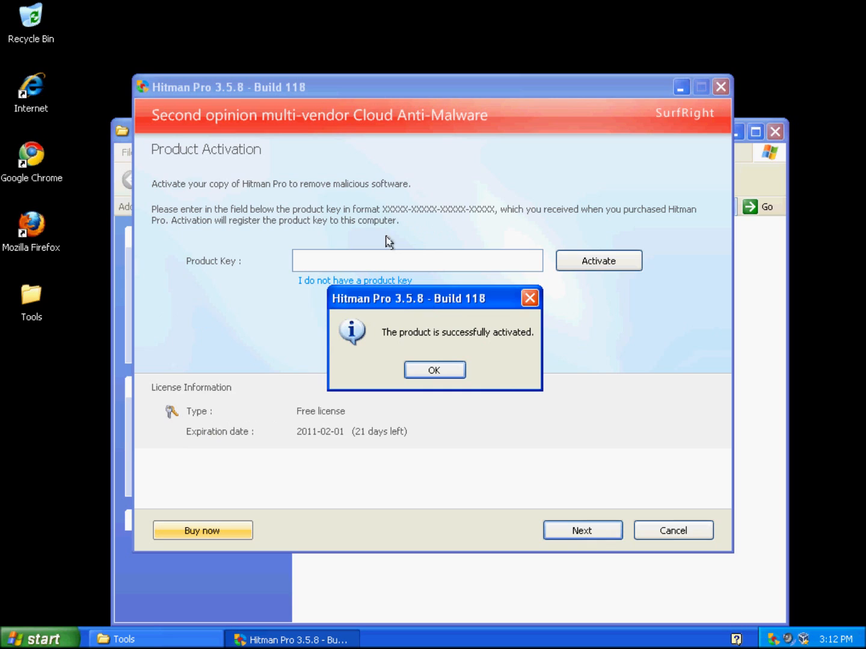
pyautogui.click(434, 371)
pyautogui.click(571, 538)
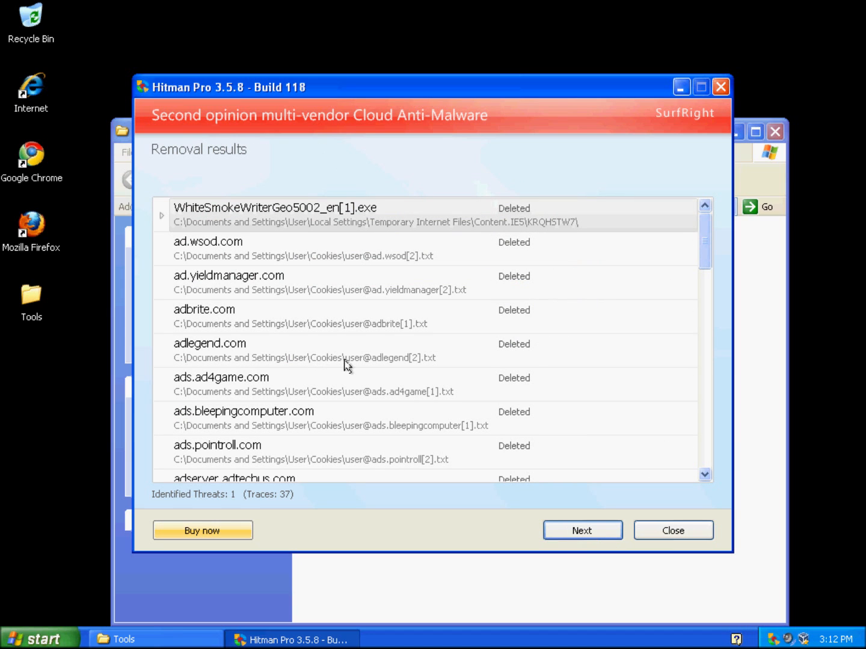
# - Proceed past the removal results, close Hitman Pro, and deselect its file in the Tools folder
pyautogui.click(586, 537)
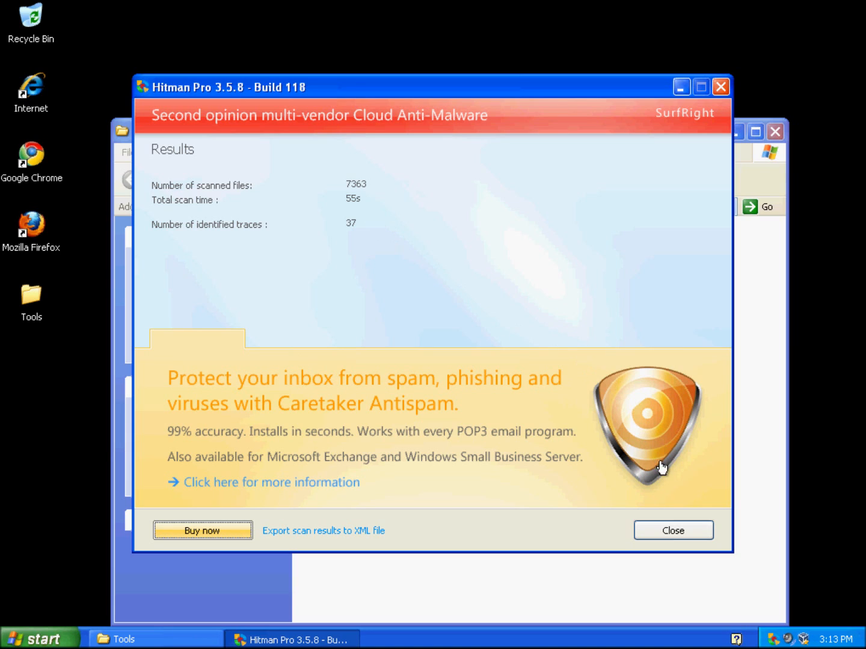
pyautogui.click(682, 536)
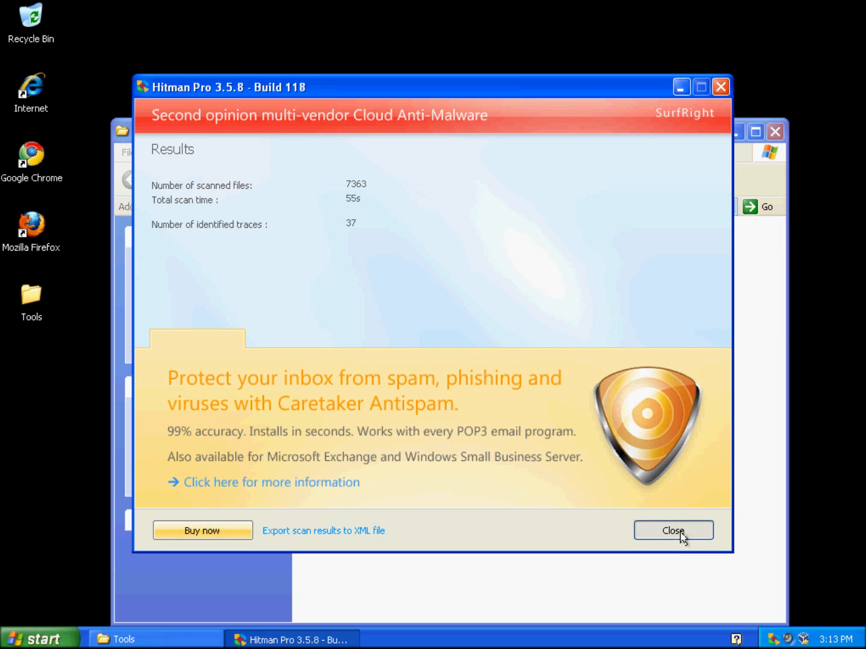
pyautogui.click(681, 536)
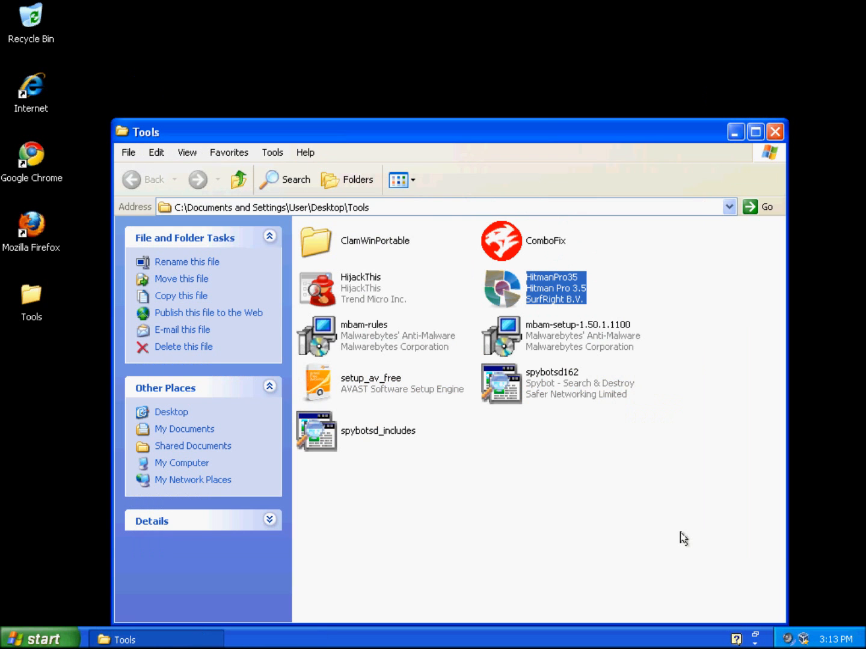
pyautogui.click(636, 456)
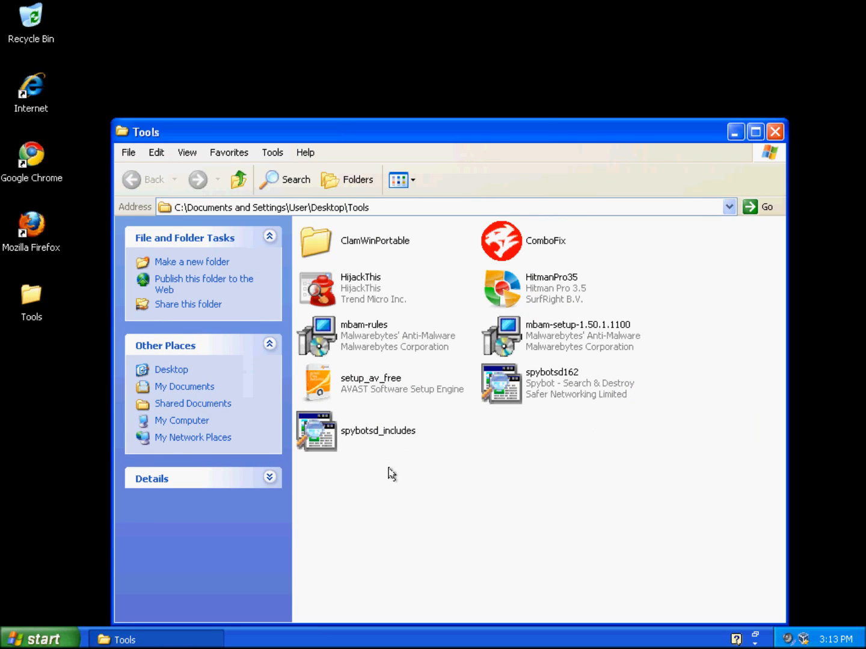
# - Check the startup items in the System Configuration Utility, and exit it without restarting the computer
pyautogui.click(57, 637)
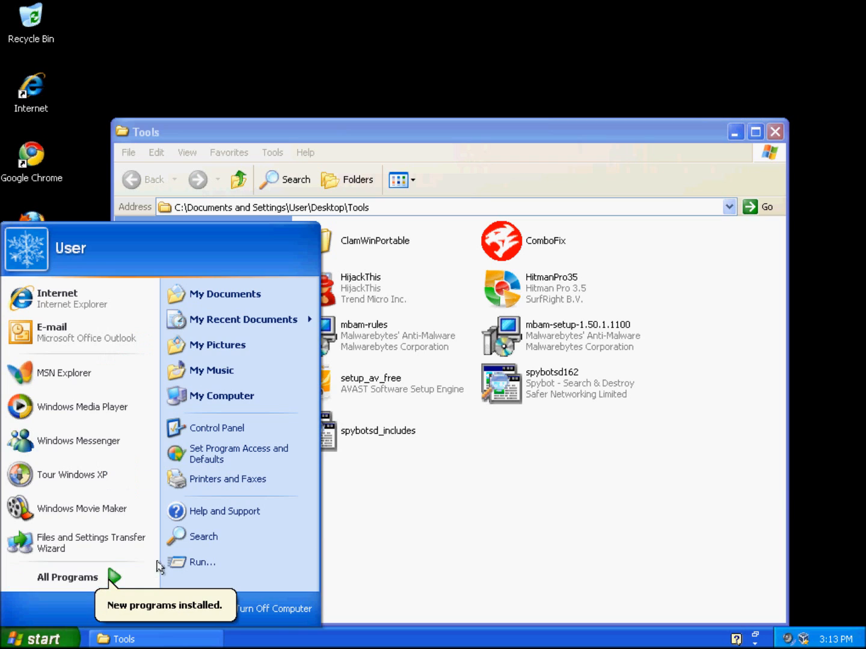
pyautogui.click(193, 562)
pyautogui.click(114, 597)
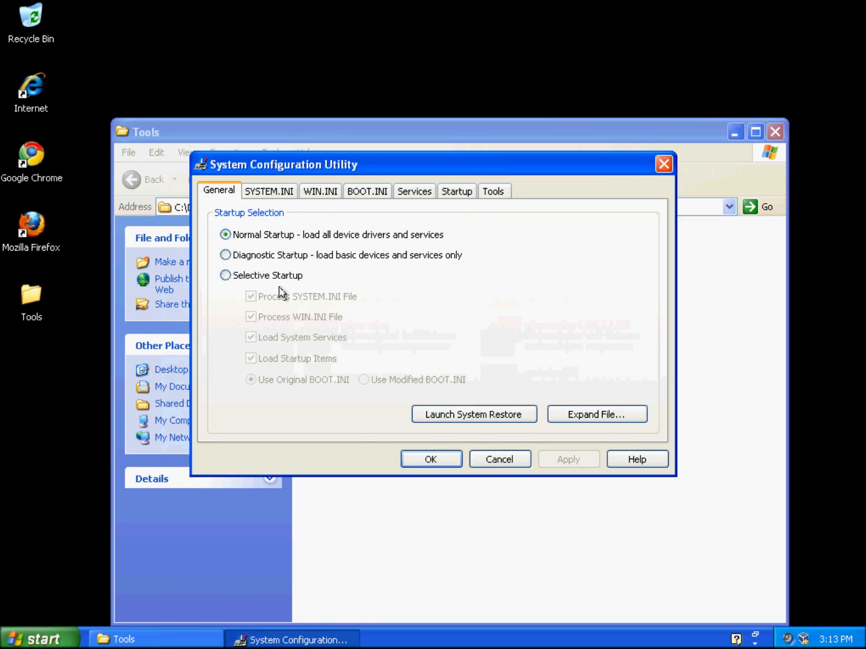
pyautogui.click(457, 189)
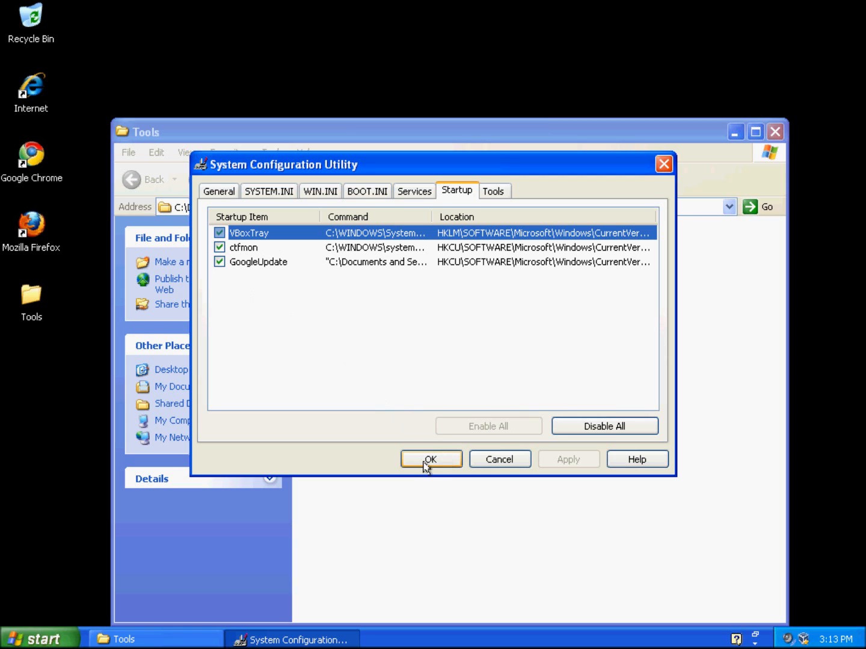
pyautogui.click(419, 464)
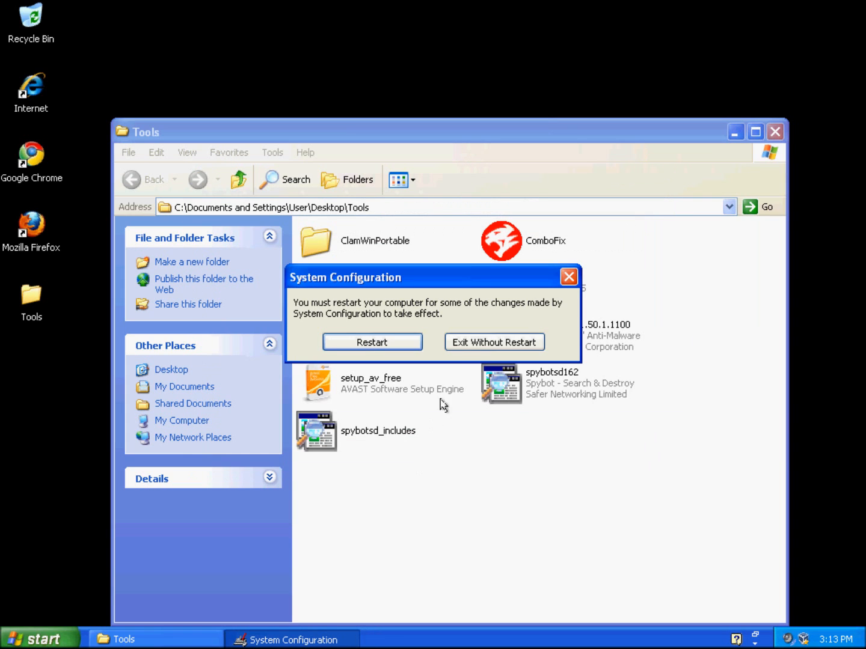
pyautogui.click(495, 346)
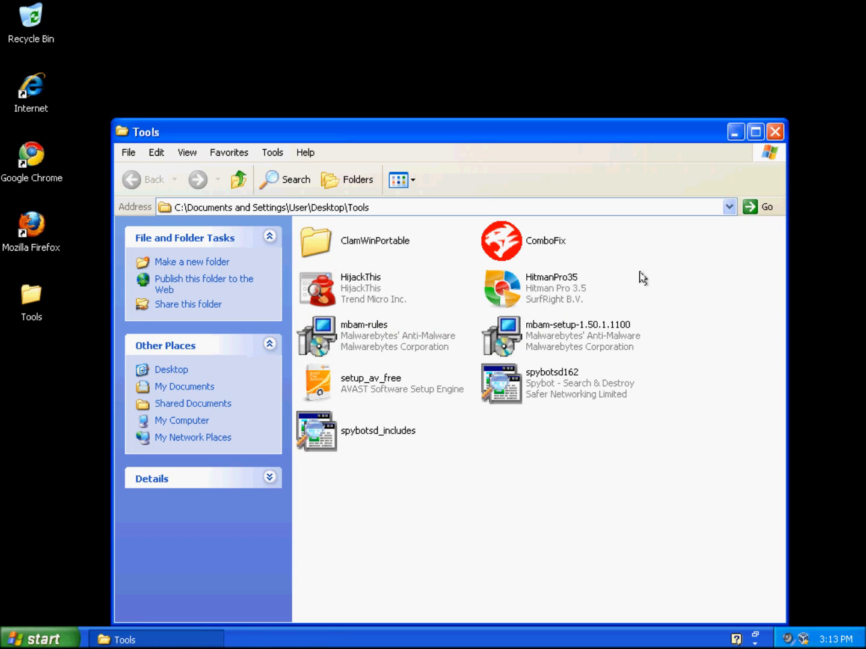
pyautogui.click(561, 283)
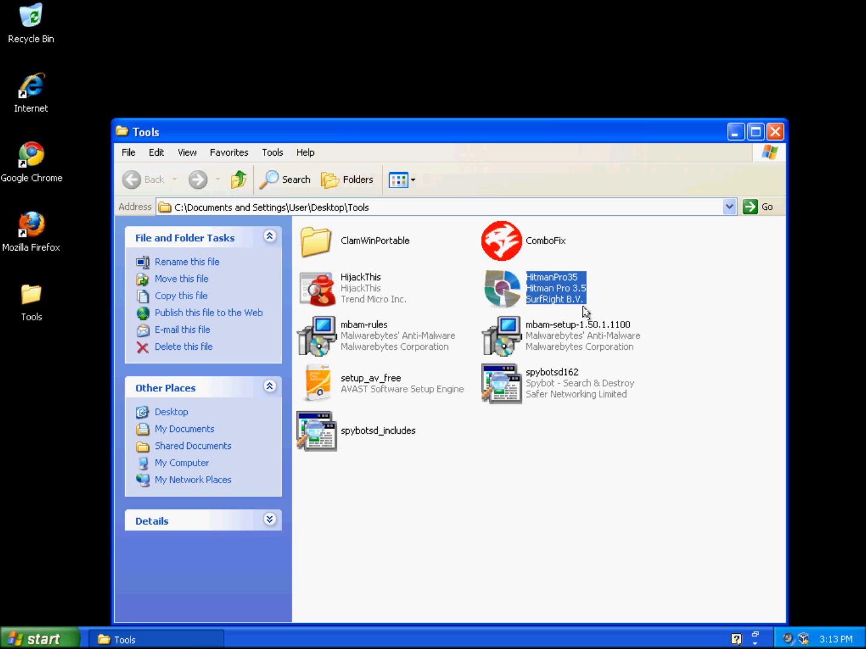
# - Reopen the System Configuration Utility and look through the full list of services for suspicious entries
pyautogui.moveTo(583, 307)
pyautogui.click(30, 638)
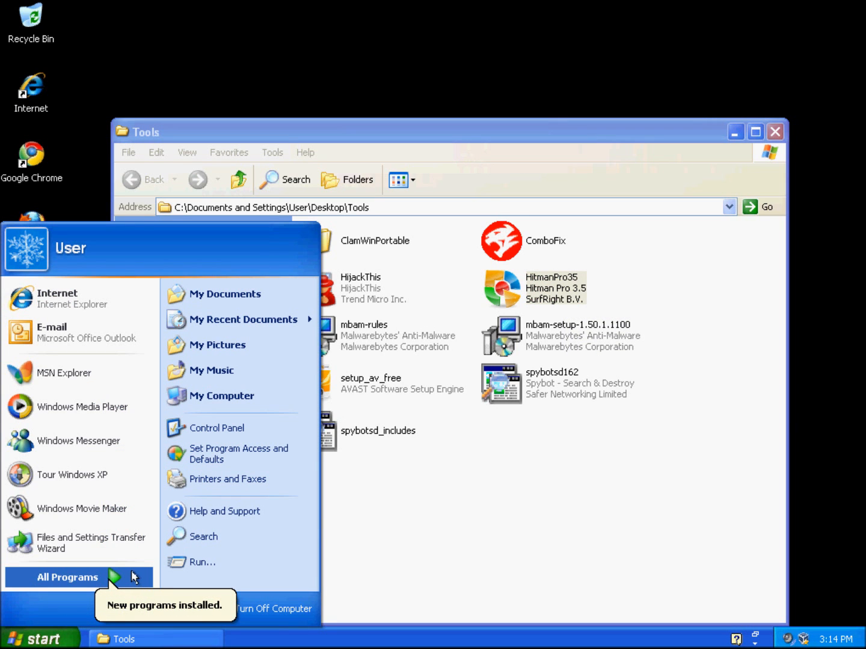
pyautogui.click(191, 556)
pyautogui.click(124, 598)
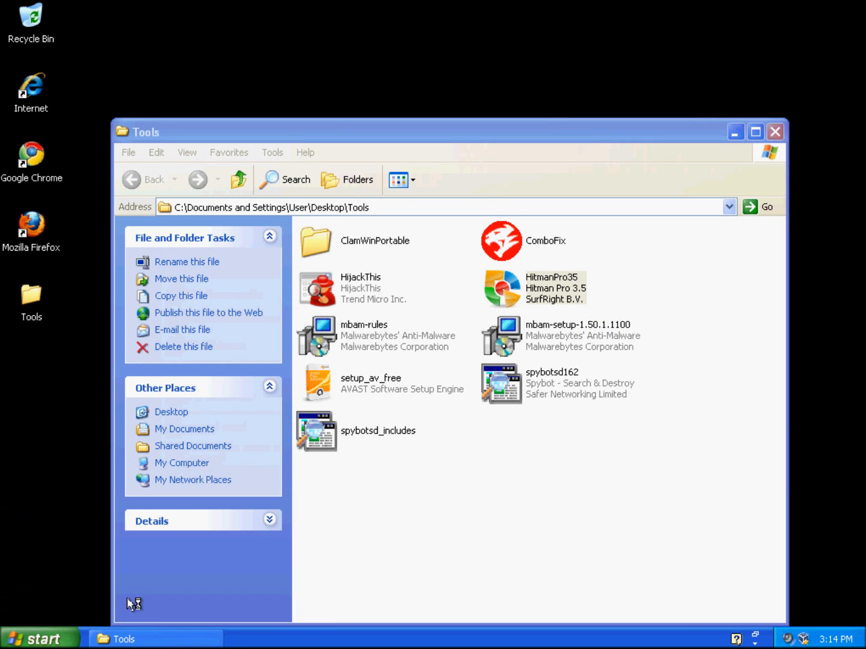
pyautogui.click(460, 189)
pyautogui.click(415, 194)
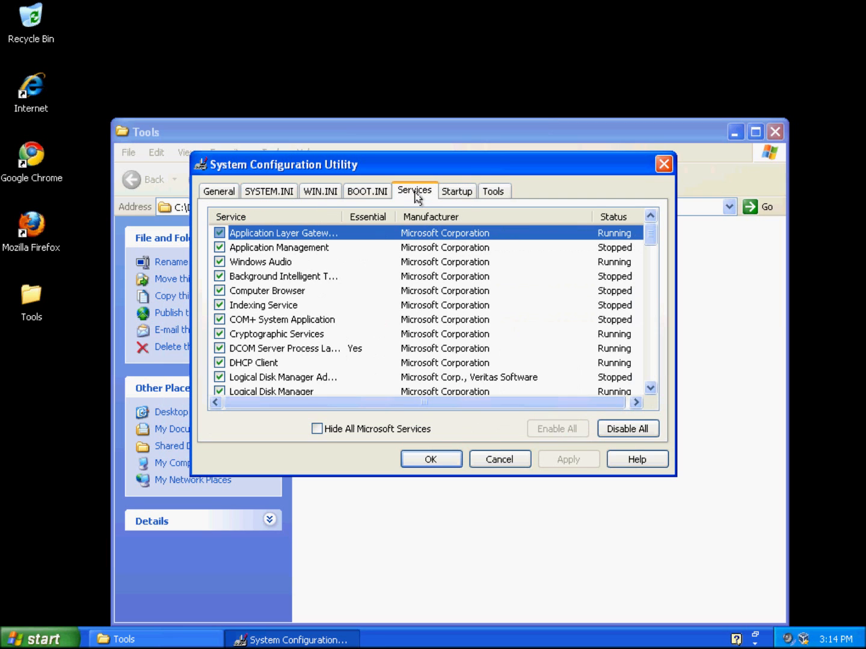
pyautogui.click(385, 276)
pyautogui.scroll(-12, 370, 279)
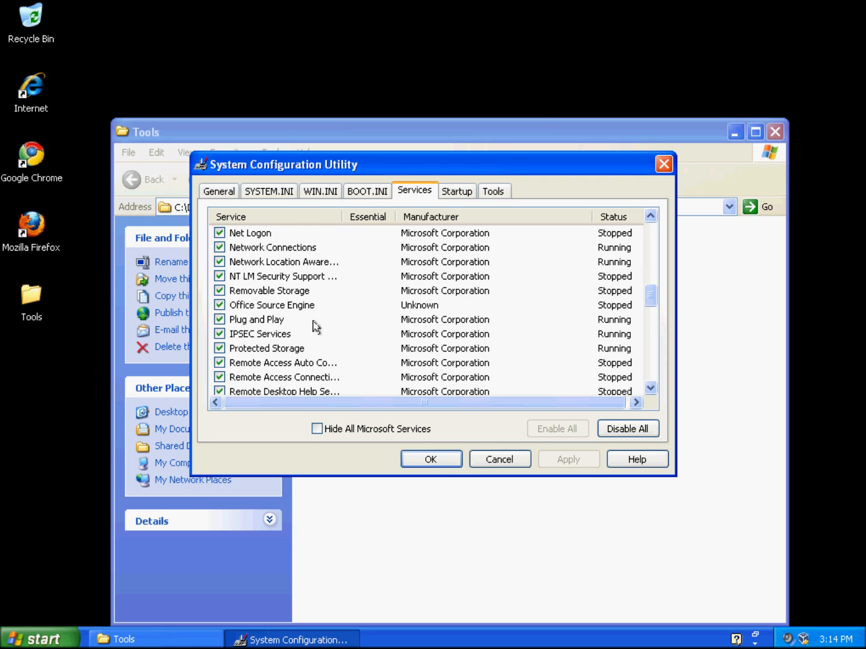
pyautogui.scroll(-7, 313, 326)
pyautogui.scroll(-4, 317, 331)
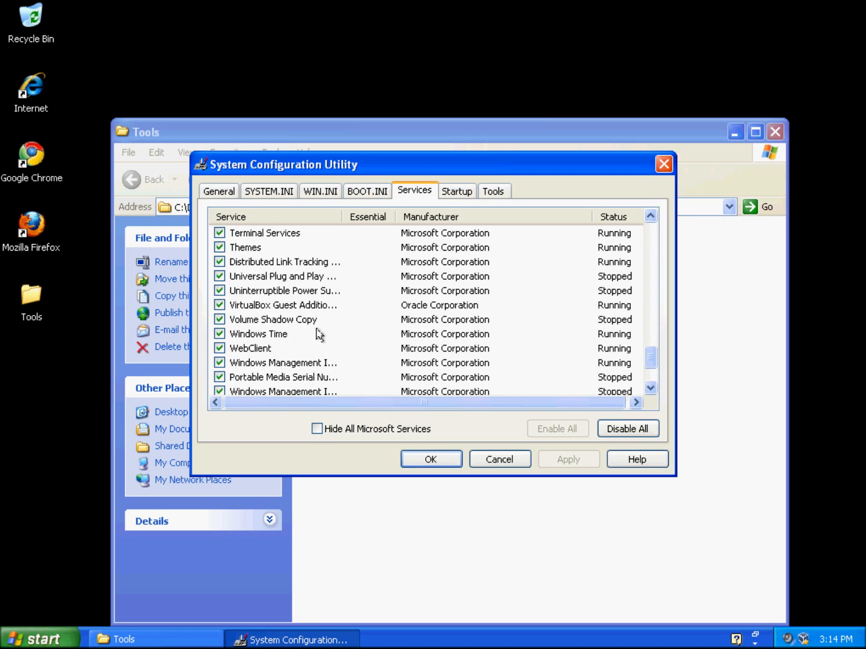
pyautogui.scroll(7, 318, 333)
pyautogui.scroll(12, 325, 330)
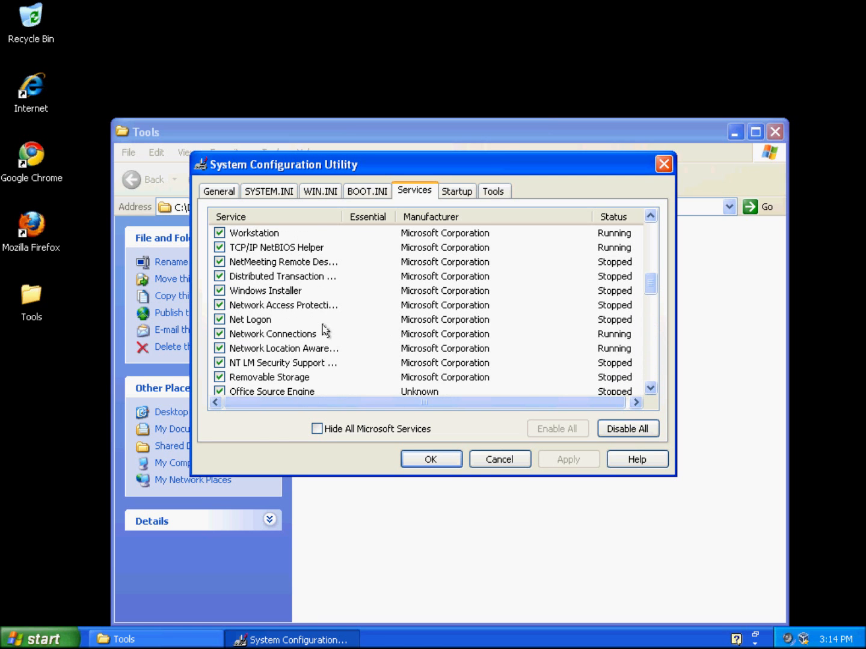
pyautogui.scroll(-6, 327, 329)
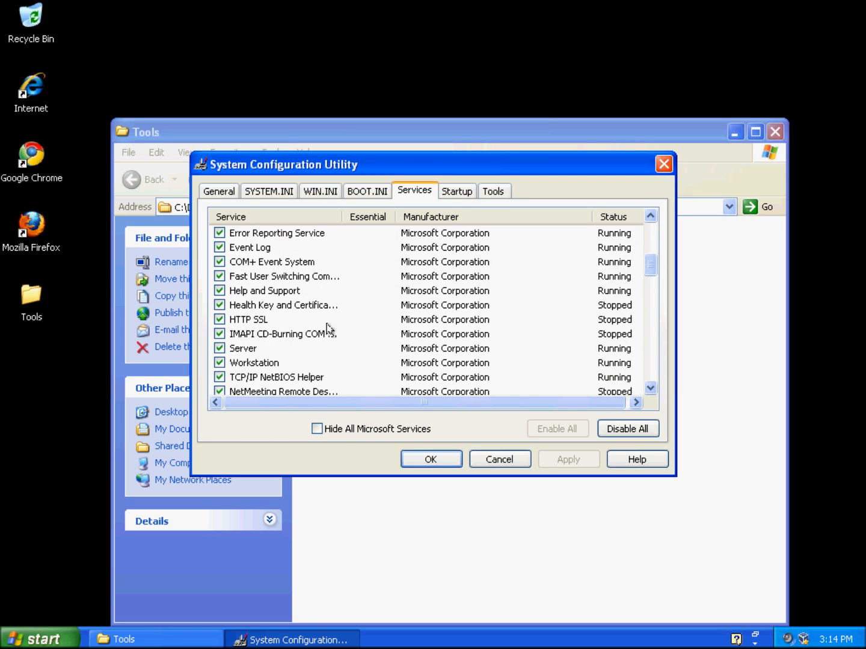
# - Hide all Microsoft services, inspect the Office Source Engine and VirtualBox Guest Additions entries, and close the System Configuration Utility without saving
pyautogui.click(317, 430)
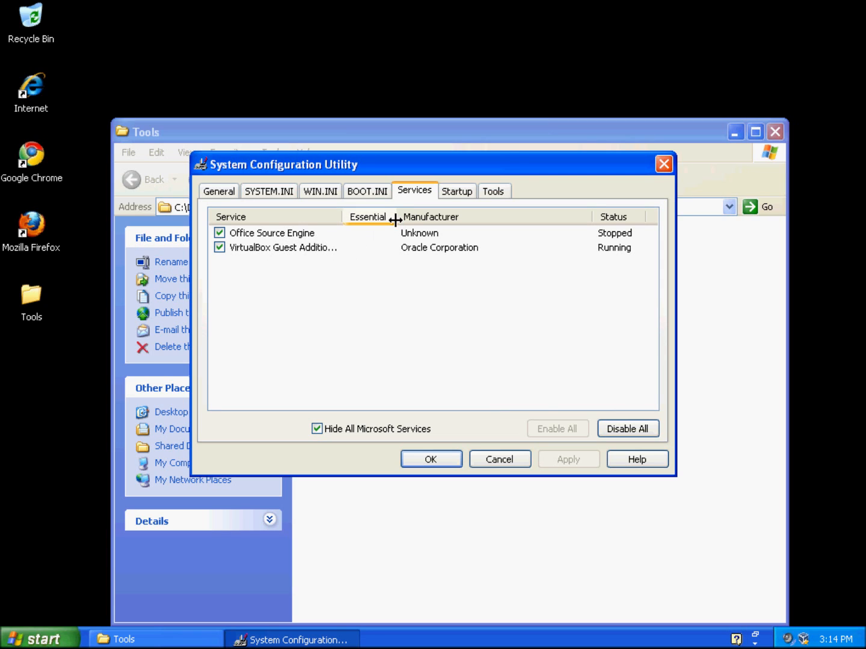
pyautogui.click(303, 237)
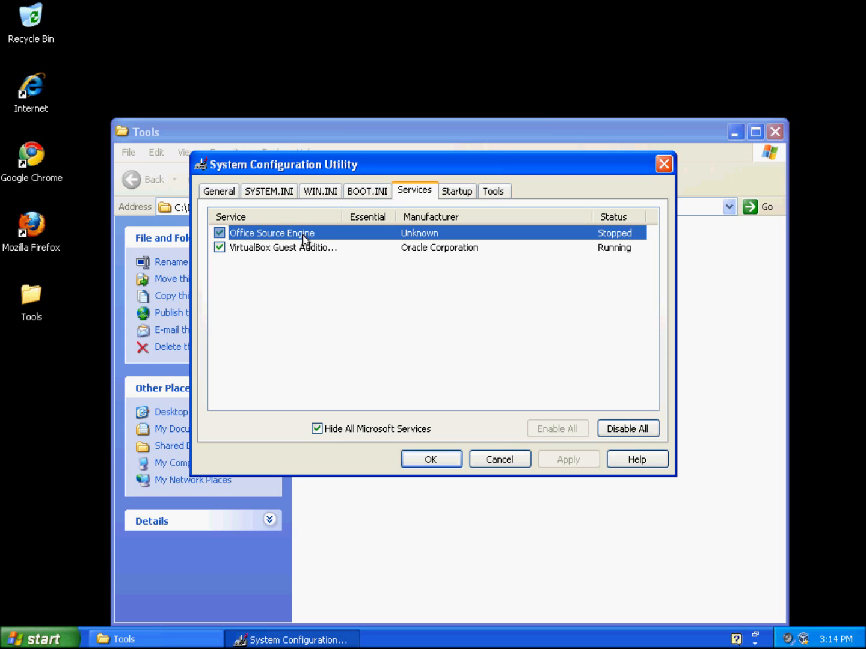
pyautogui.click(294, 250)
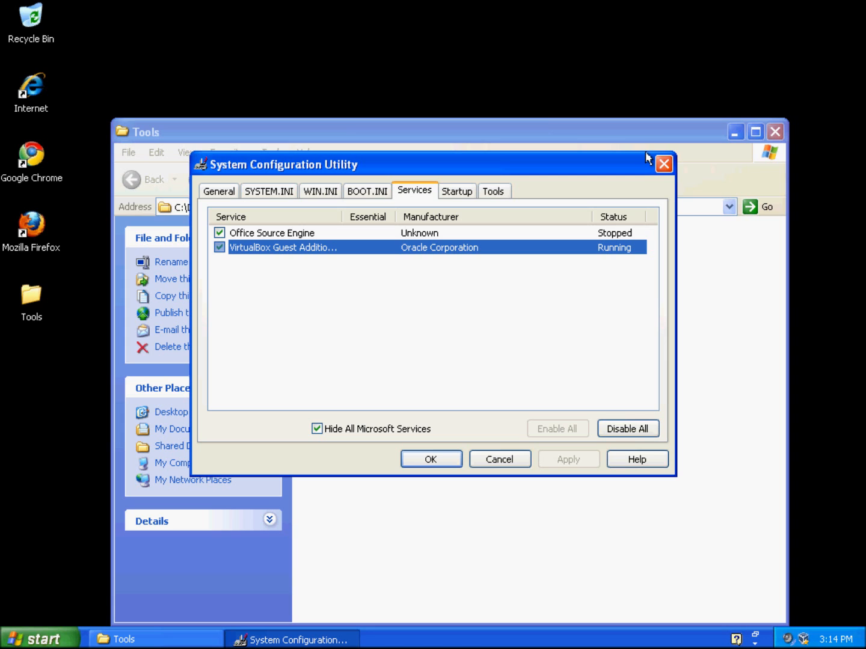
pyautogui.click(492, 460)
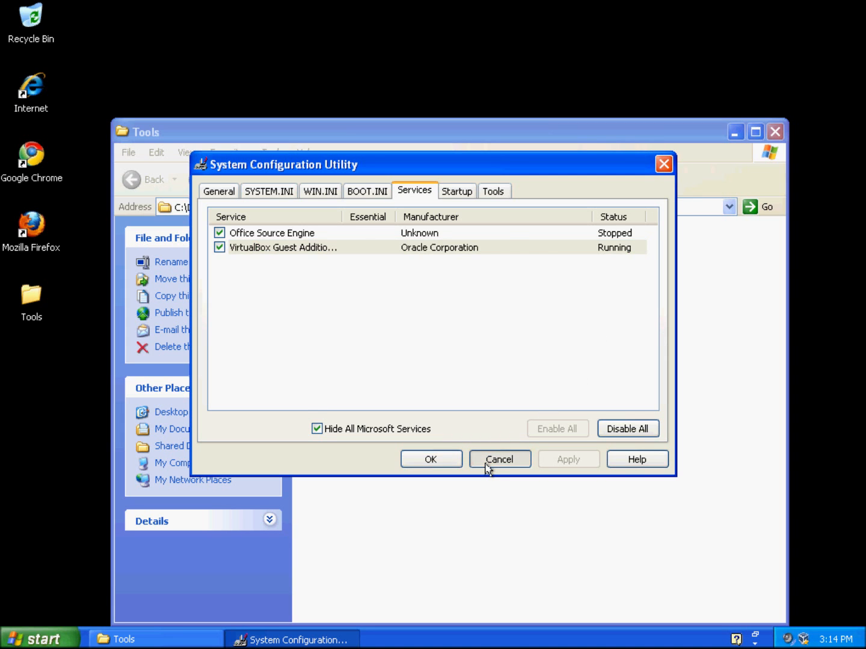
pyautogui.click(569, 458)
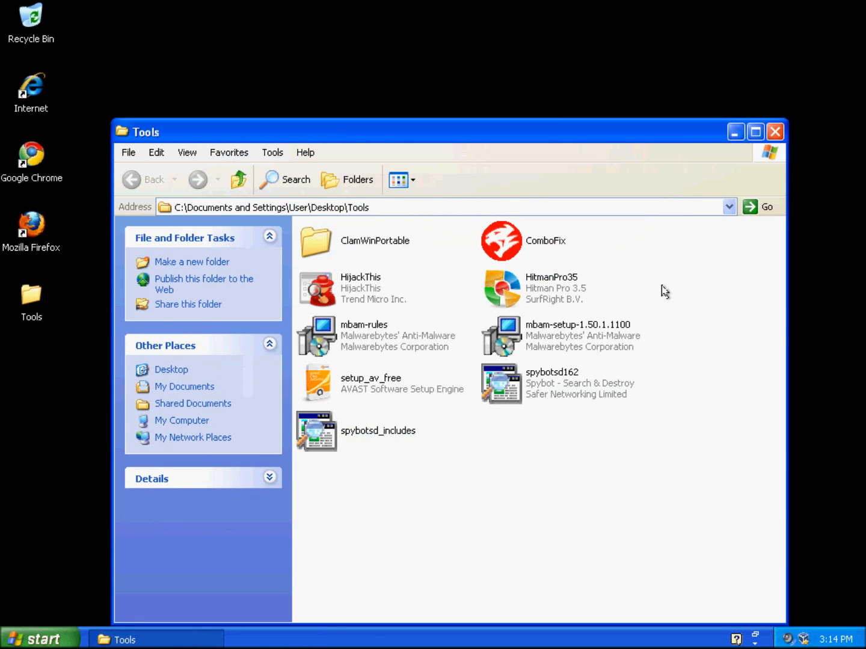